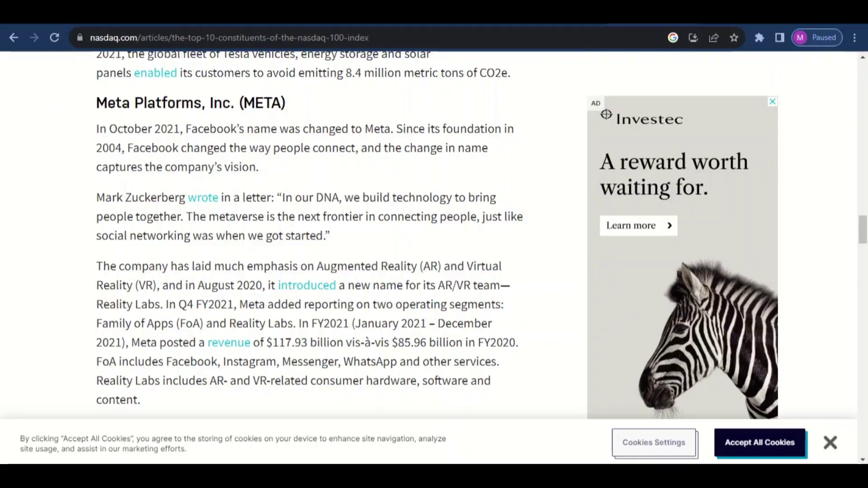
Scroll up to the 'Top 10 Constituents of the Nasdaq-100 Index' headline, select it, then deselect it
{"action": "scroll", "coordinate": [425, 258], "scroll_direction": "up", "scroll_amount": 20}
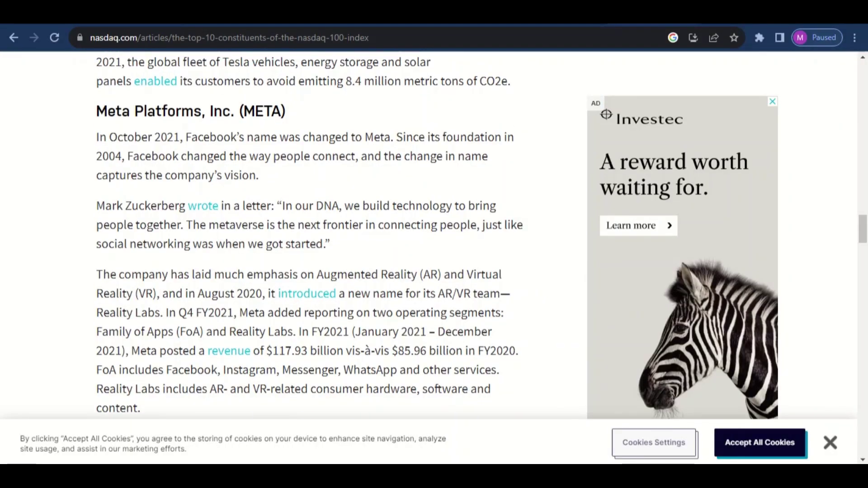
{"action": "scroll", "coordinate": [434, 236], "scroll_direction": "up", "scroll_amount": 3}
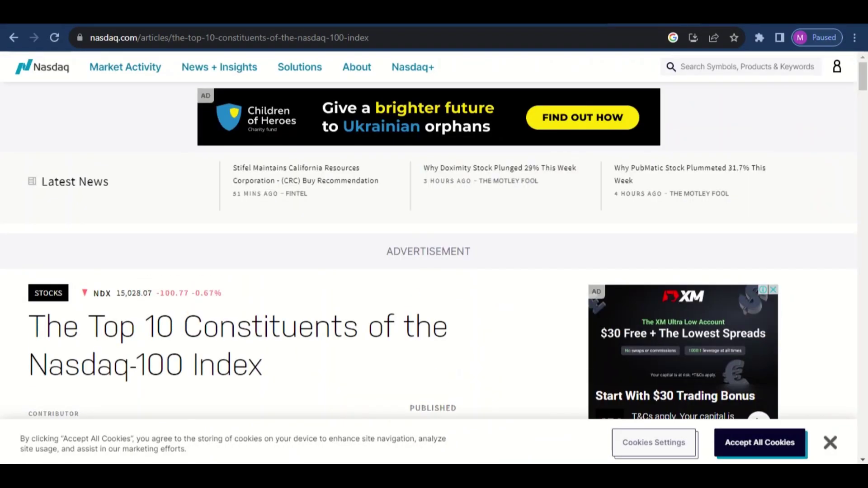
{"action": "scroll", "coordinate": [435, 235], "scroll_direction": "down", "scroll_amount": 1}
{"action": "left_click_drag", "start_coordinate": [29, 262], "coordinate": [263, 301]}
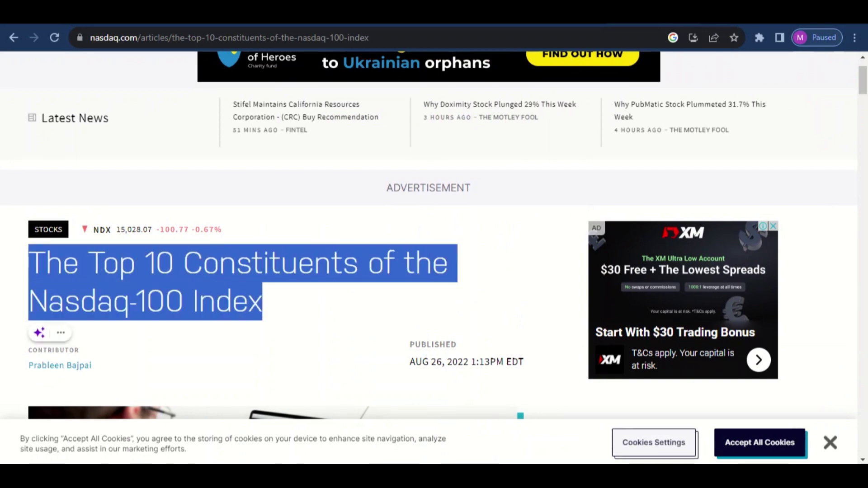
{"action": "left_click", "coordinate": [264, 300]}
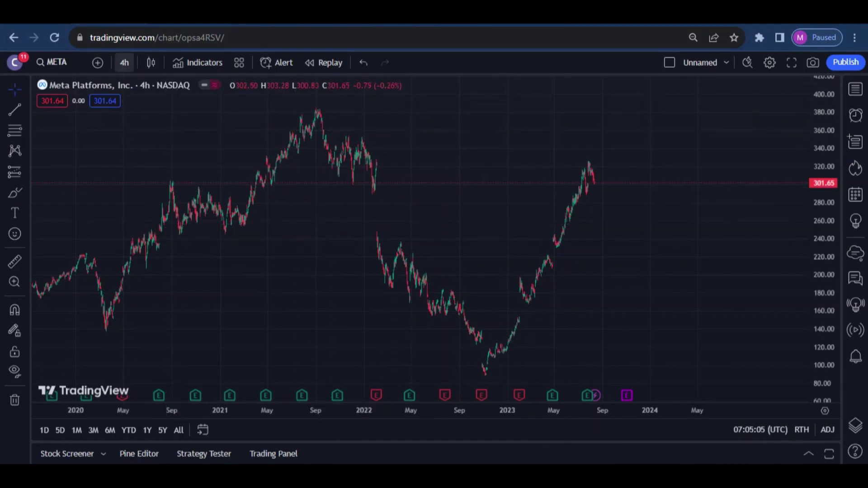
Set the META chart interval from 4h to 1 day and briefly check the cursor styles
{"action": "left_click", "coordinate": [124, 62]}
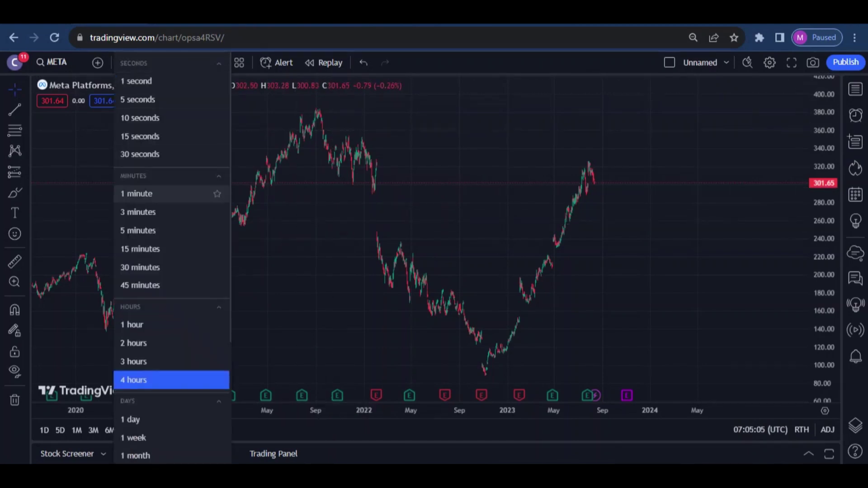
{"action": "left_click", "coordinate": [136, 420]}
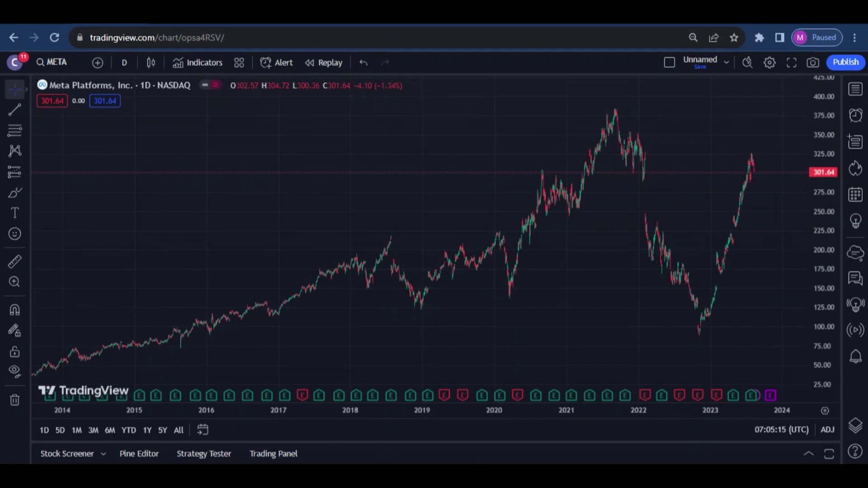
{"action": "left_click", "coordinate": [27, 89]}
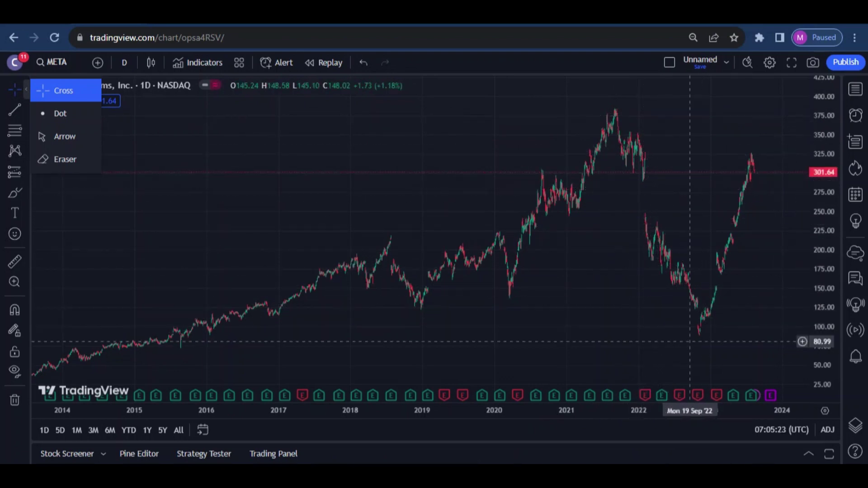
{"action": "left_click", "coordinate": [640, 173]}
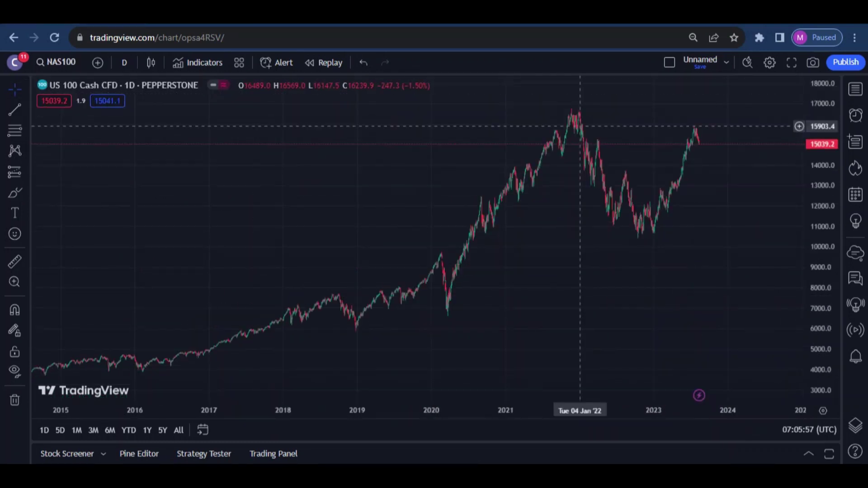
Flip between the META and US 100 charts, then pan back to show 2020 prices
{"action": "key", "text": "ctrl+z"}
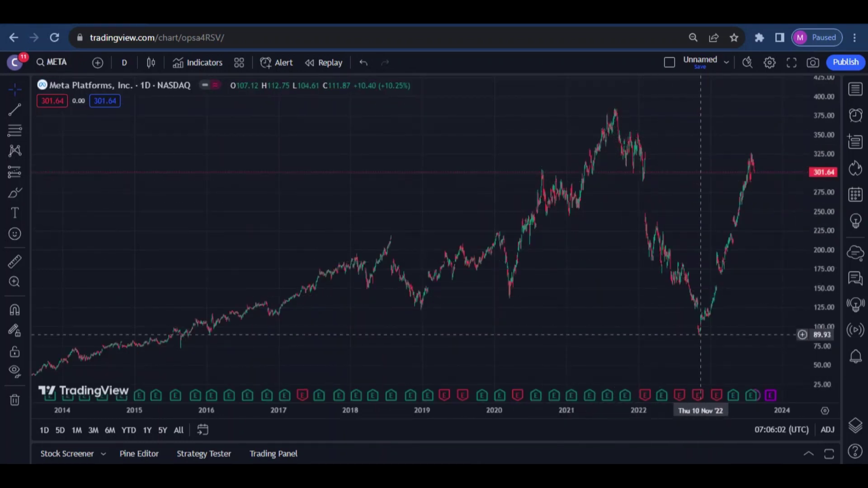
{"action": "key", "text": "ctrl+y"}
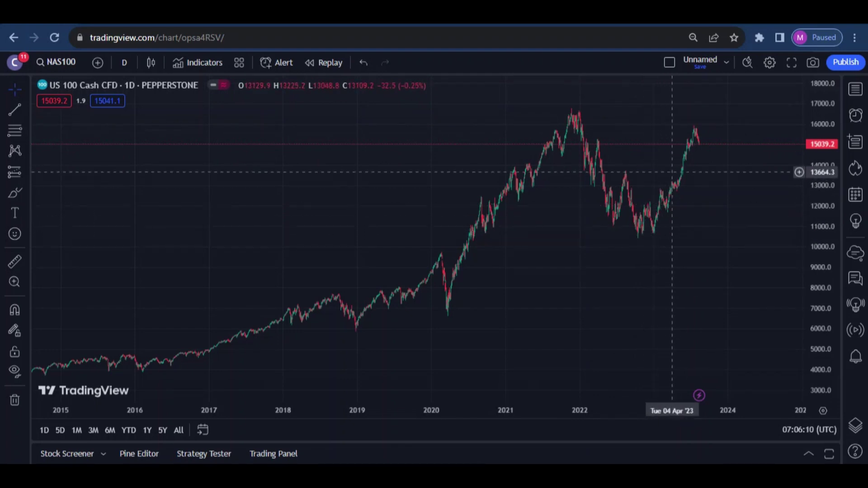
{"action": "key", "text": "ctrl+z"}
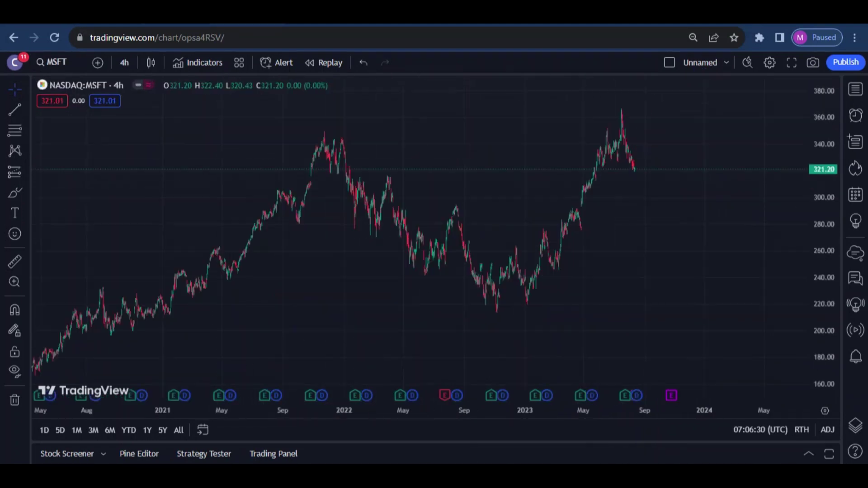
{"action": "left_click_drag", "start_coordinate": [398, 306], "coordinate": [476, 296]}
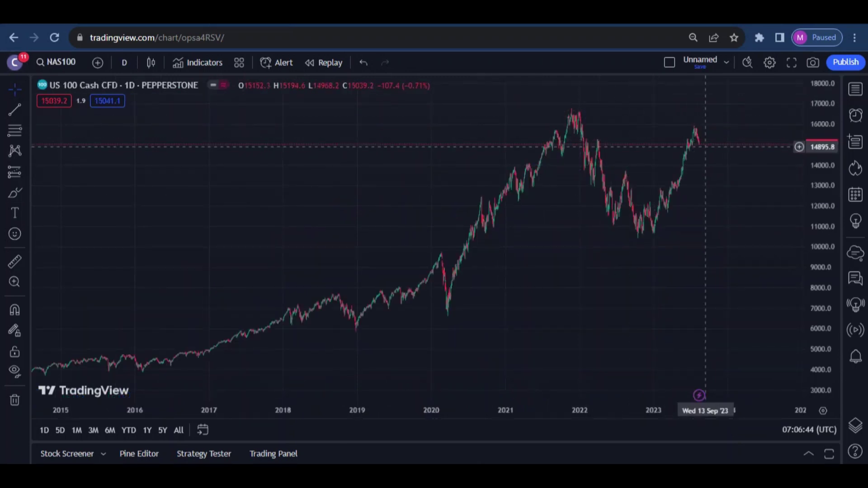
Put the US 100 chart on 4-hour candles and pan back to include late 2021
{"action": "left_click", "coordinate": [125, 63]}
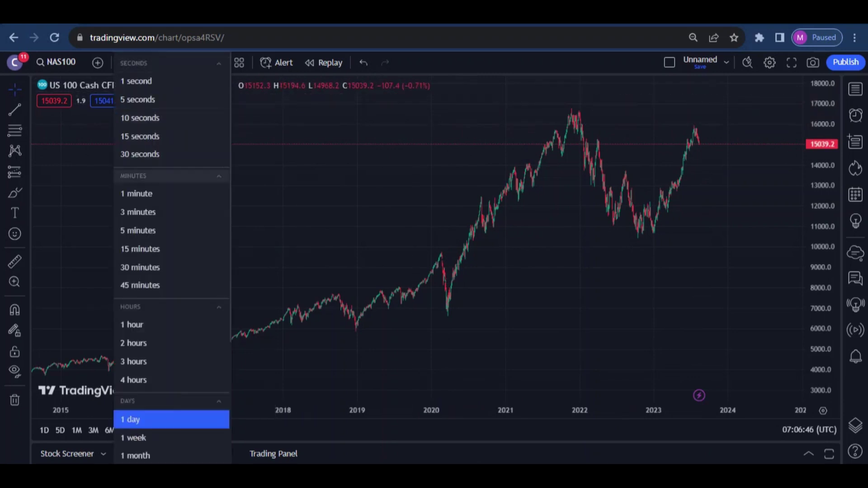
{"action": "left_click", "coordinate": [134, 380]}
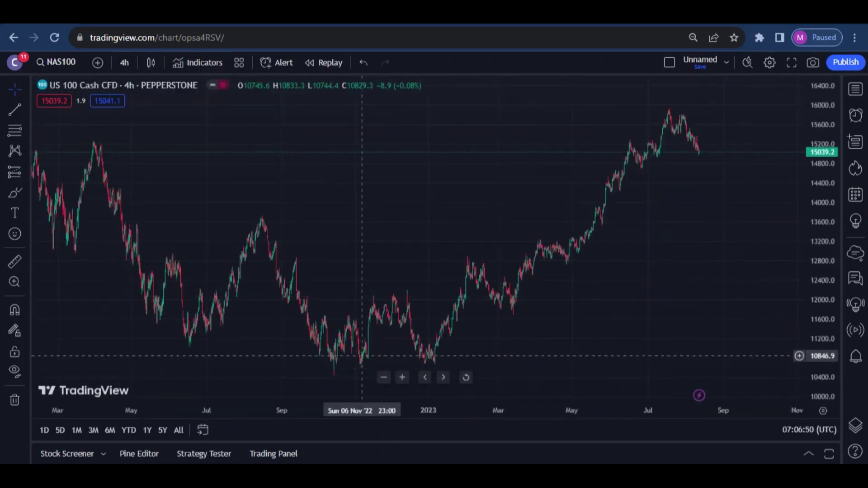
{"action": "left_click_drag", "start_coordinate": [302, 180], "coordinate": [431, 198]}
{"action": "left_click_drag", "start_coordinate": [452, 229], "coordinate": [446, 231]}
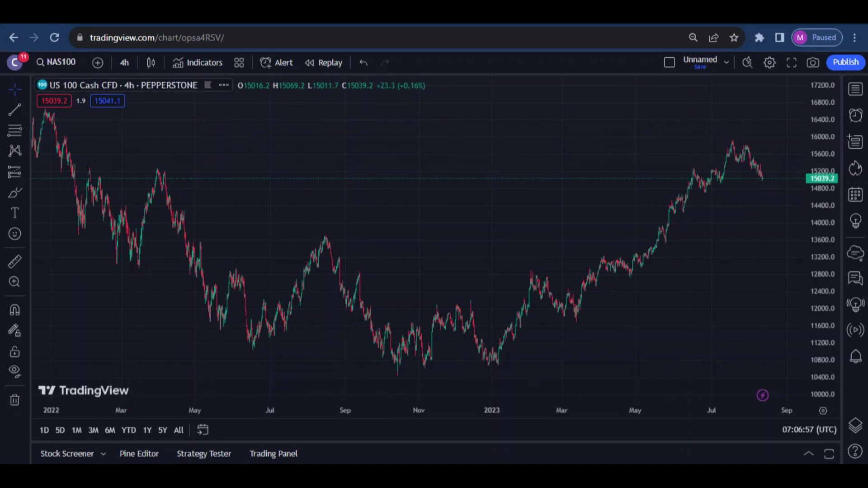
{"action": "left_click_drag", "start_coordinate": [248, 203], "coordinate": [295, 204]}
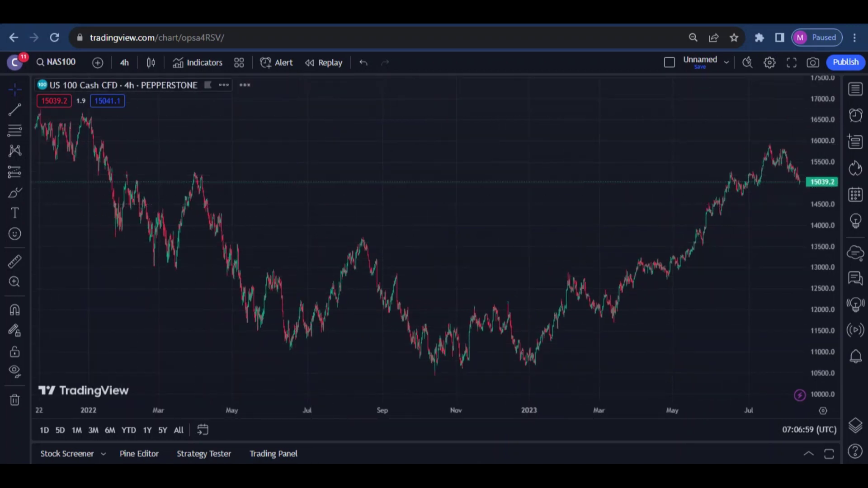
{"action": "left_click", "coordinate": [26, 130]}
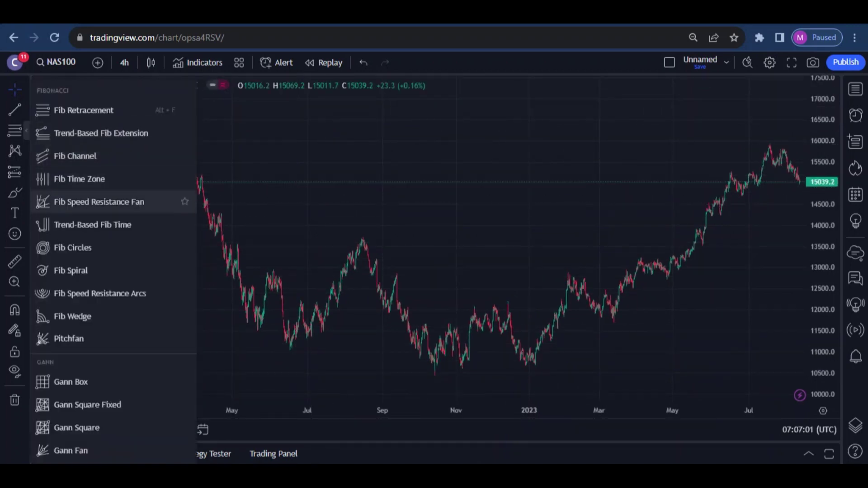
Draw two rectangle zones on the US 100 4h chart: about 15,050–15,355 and 13,580–13,915
{"action": "left_click", "coordinate": [27, 192]}
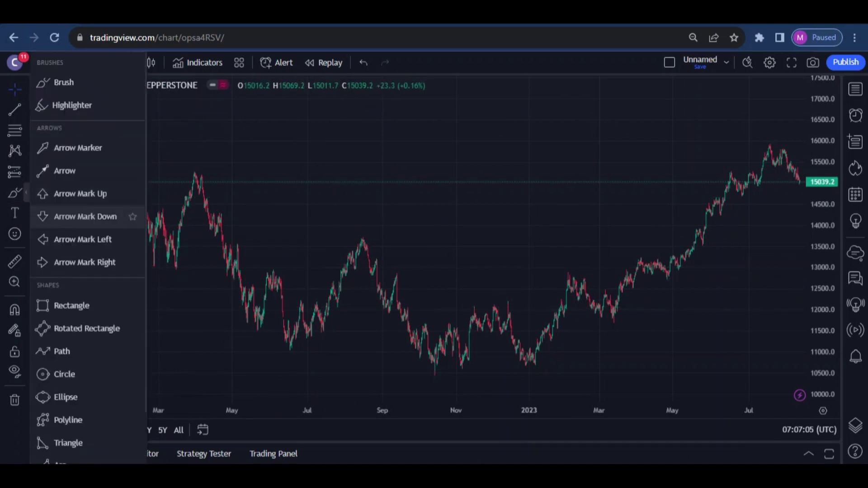
{"action": "left_click", "coordinate": [68, 305]}
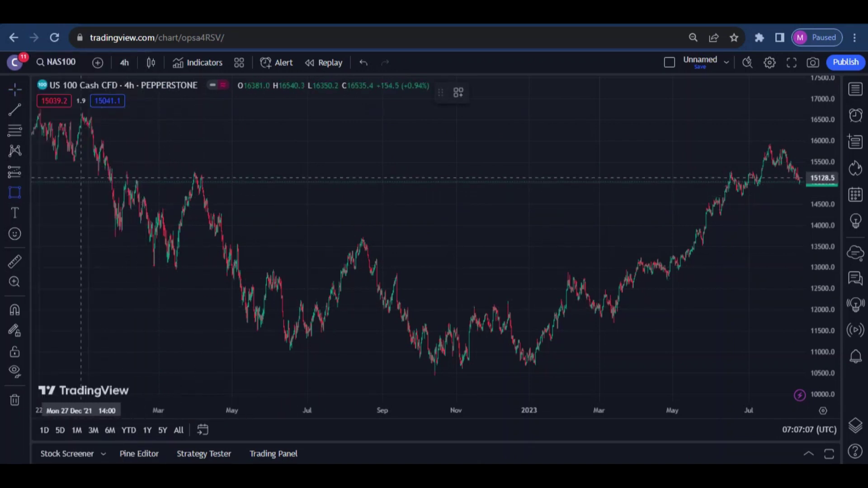
{"action": "mouse_move", "coordinate": [81, 178]}
{"action": "left_mouse_down"}
{"action": "mouse_move", "coordinate": [804, 176]}
{"action": "mouse_move", "coordinate": [774, 168]}
{"action": "left_mouse_up"}
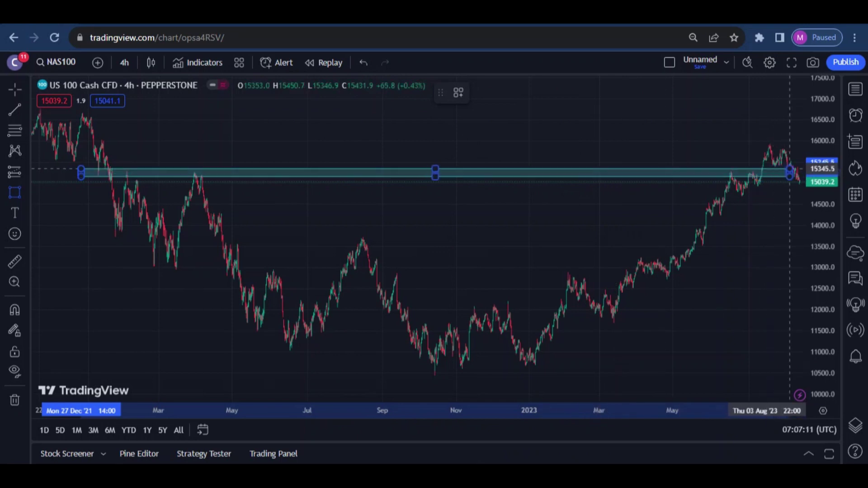
{"action": "left_click_drag", "start_coordinate": [738, 235], "coordinate": [690, 284]}
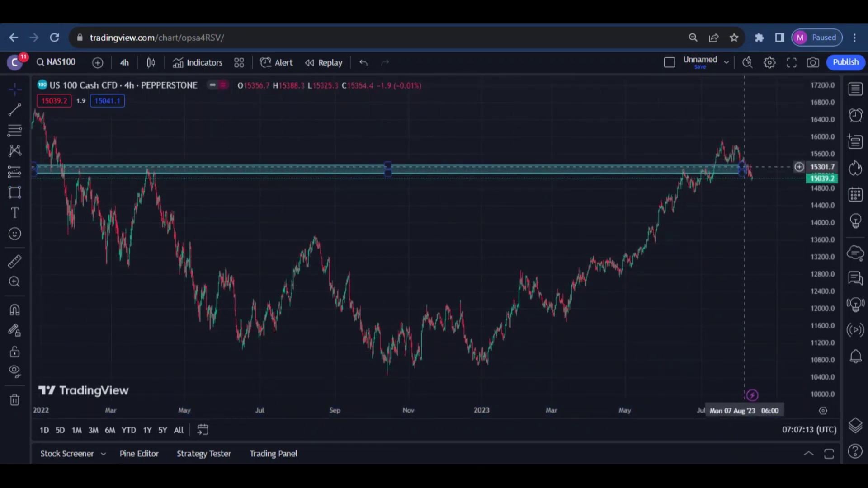
{"action": "left_click_drag", "start_coordinate": [745, 167], "coordinate": [766, 164]}
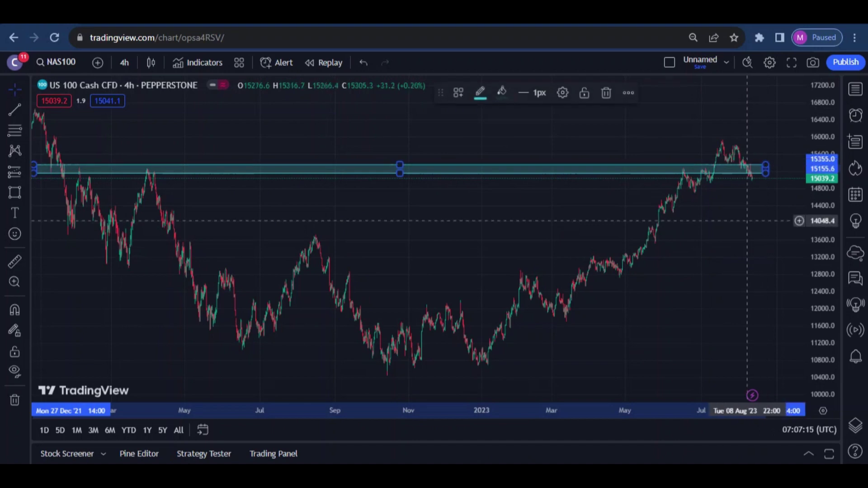
{"action": "left_click", "coordinate": [742, 222]}
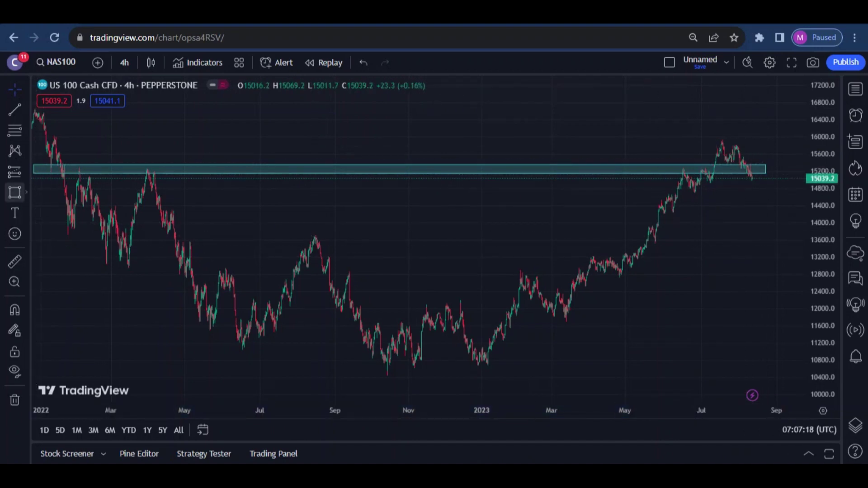
{"action": "left_click", "coordinate": [15, 193]}
{"action": "left_click_drag", "start_coordinate": [61, 227], "coordinate": [771, 237]}
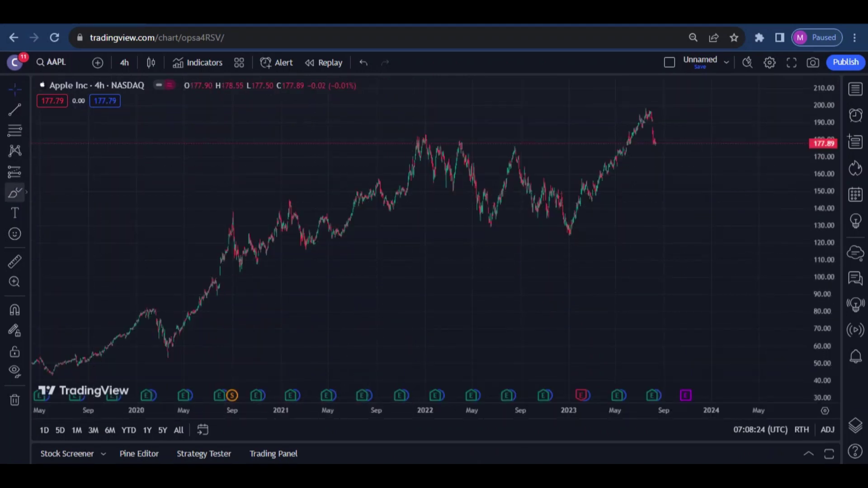
Draw a rectangle zone around 173.6–179.6 on the Apple 4h chart from Oct '21 to Oct '23
{"action": "left_click", "coordinate": [27, 192]}
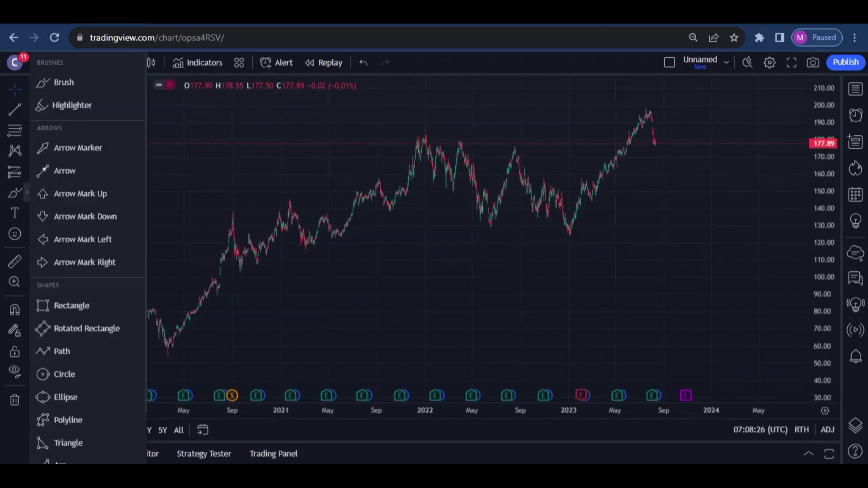
{"action": "left_click", "coordinate": [71, 305]}
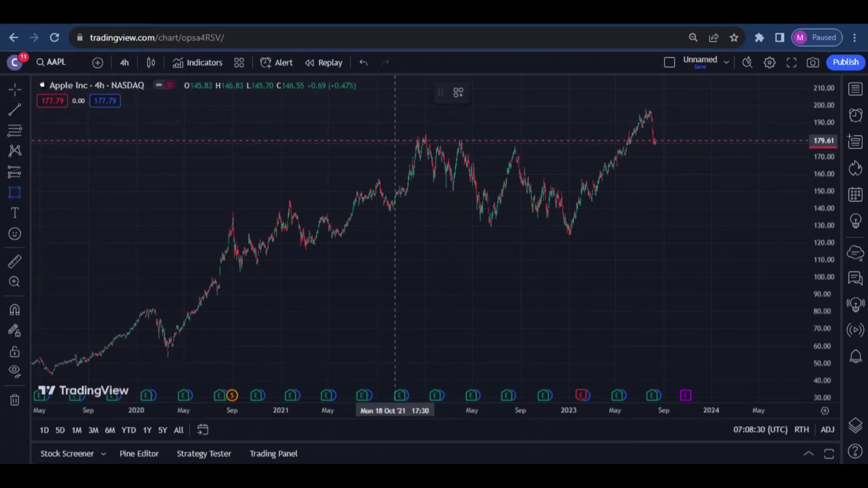
{"action": "left_click_drag", "start_coordinate": [395, 140], "coordinate": [691, 150]}
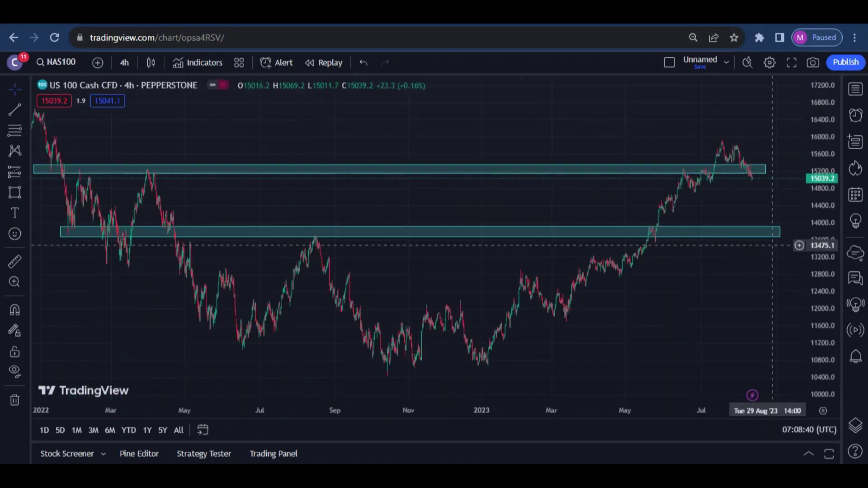
Draw a rectangle zone across the Microsoft daily chart near 307.16–314.18
{"action": "scroll", "coordinate": [679, 317], "scroll_direction": "down", "scroll_amount": 2}
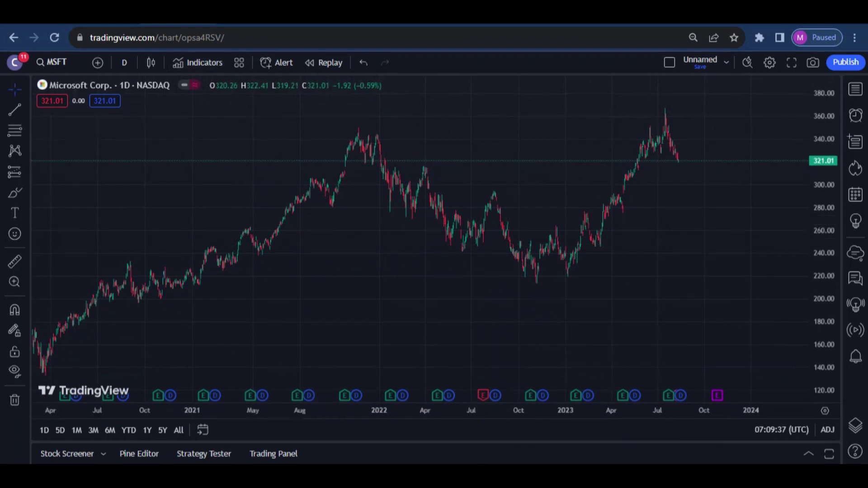
{"action": "left_click", "coordinate": [26, 192]}
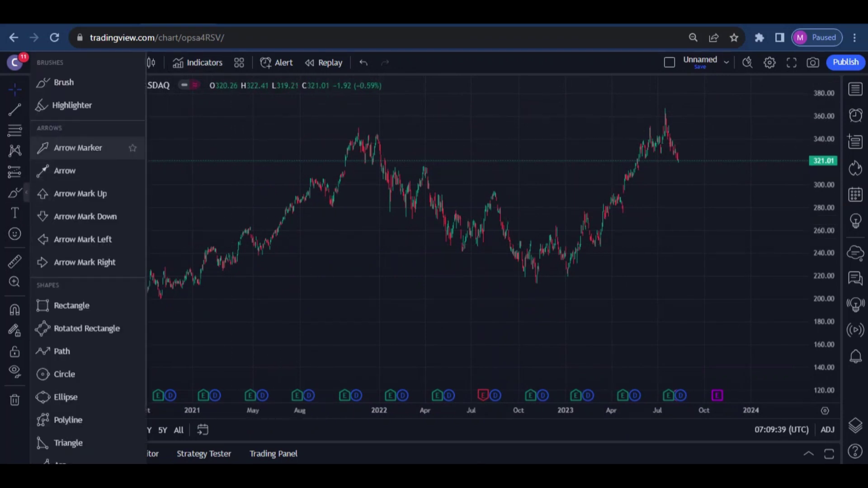
{"action": "left_click", "coordinate": [72, 305]}
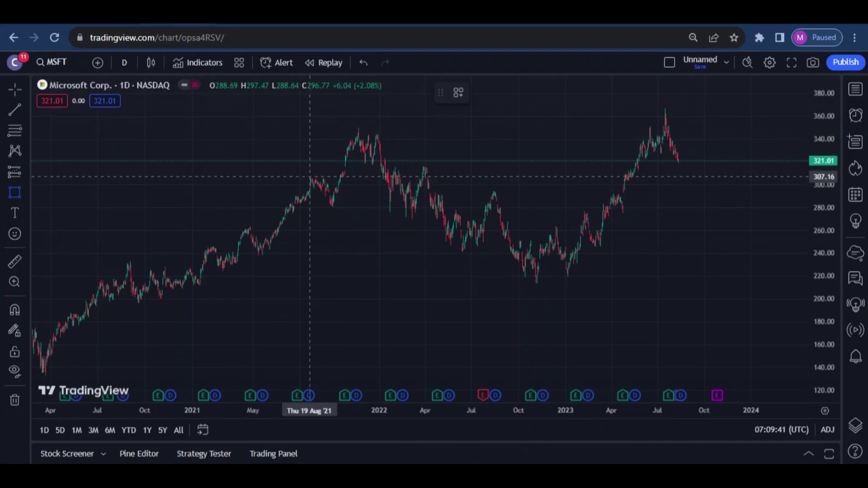
{"action": "left_click_drag", "start_coordinate": [305, 177], "coordinate": [753, 169]}
{"action": "left_click", "coordinate": [753, 202]}
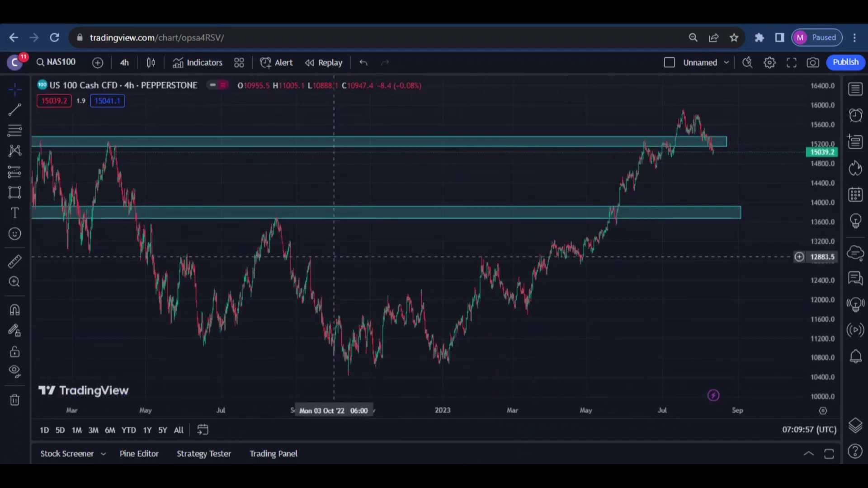
Pan the NAS100 chart, then return from the index-weights image to the GOOG 4h chart
{"action": "left_click_drag", "start_coordinate": [578, 334], "coordinate": [612, 317]}
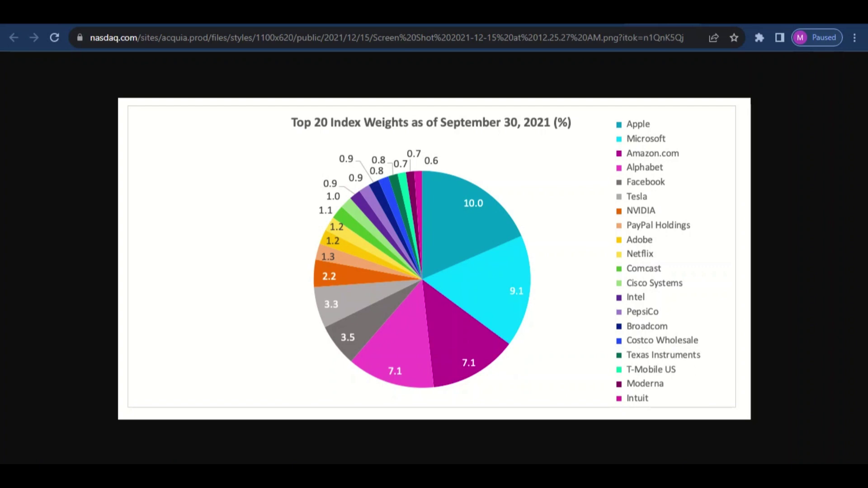
{"action": "key", "text": "ctrl+Tab"}
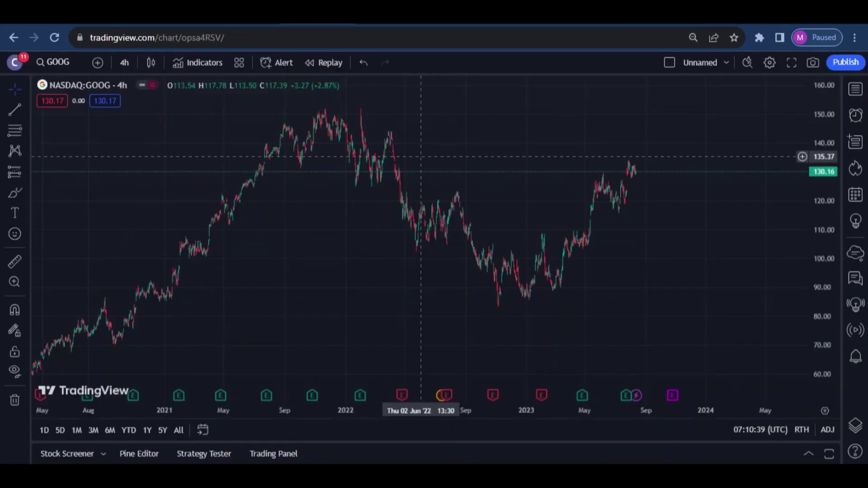
Pan the GOOG chart to bring 2020 prices into view and select the Rectangle tool
{"action": "left_click_drag", "start_coordinate": [349, 291], "coordinate": [410, 241]}
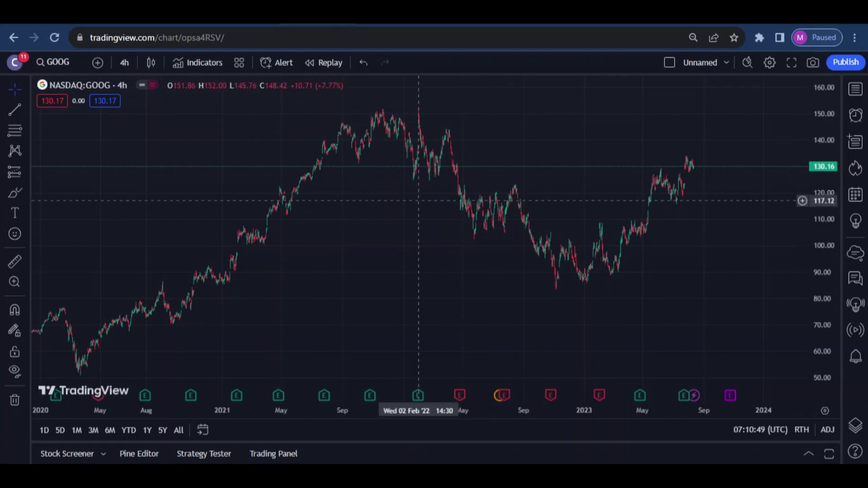
{"action": "left_click_drag", "start_coordinate": [459, 255], "coordinate": [446, 252]}
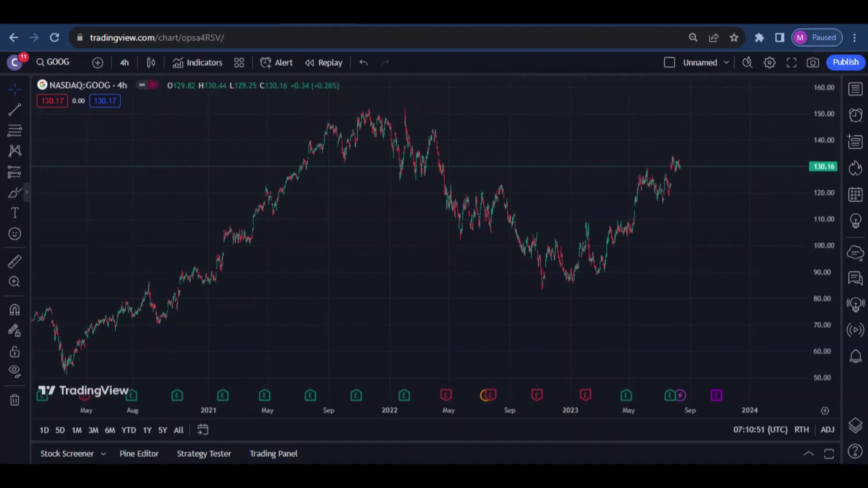
{"action": "left_click", "coordinate": [26, 192]}
{"action": "left_click", "coordinate": [73, 304]}
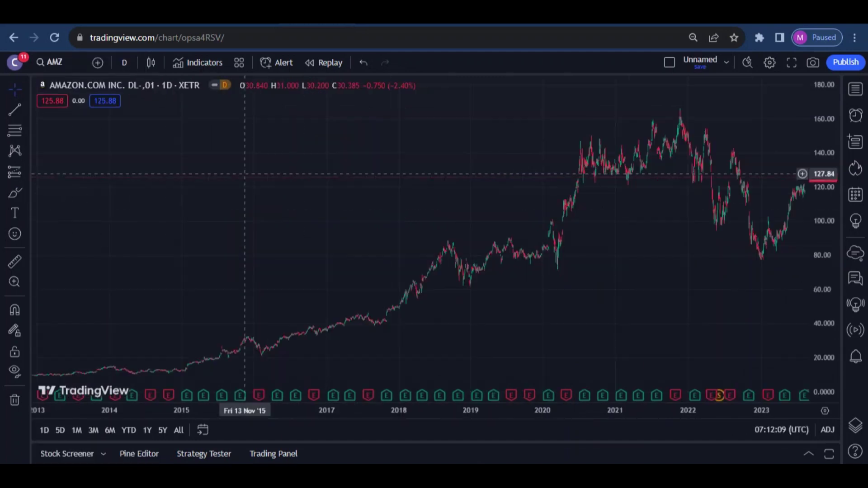
Pan and zoom the Amazon daily chart so roughly 2020–2024 price action fills the view
{"action": "left_click_drag", "start_coordinate": [362, 273], "coordinate": [124, 276]}
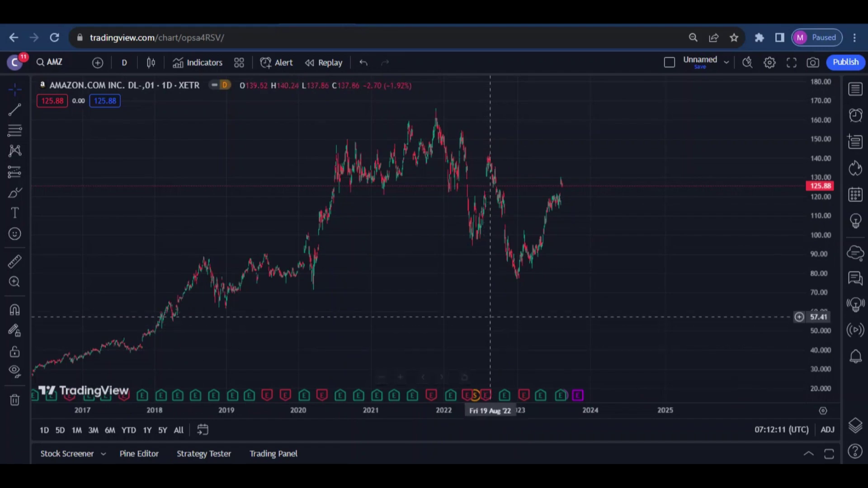
{"action": "scroll", "coordinate": [490, 317], "scroll_direction": "up", "scroll_amount": 5}
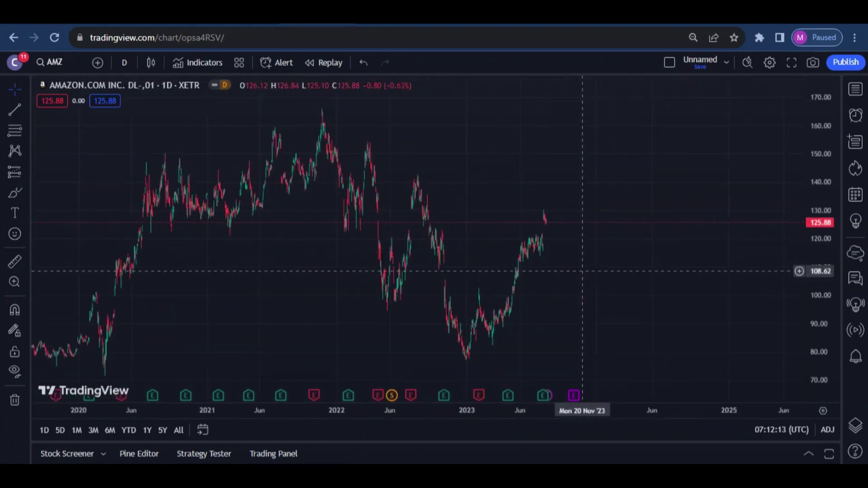
{"action": "left_click_drag", "start_coordinate": [455, 270], "coordinate": [581, 254]}
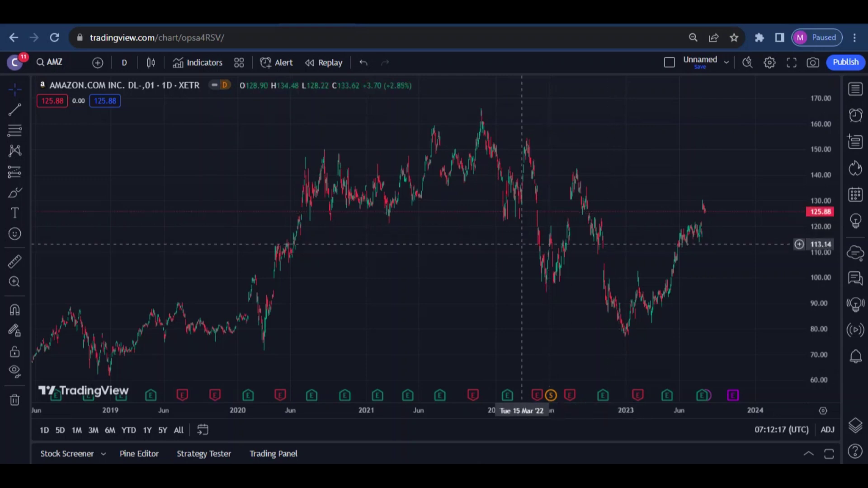
{"action": "scroll", "coordinate": [520, 244], "scroll_direction": "up", "scroll_amount": 3}
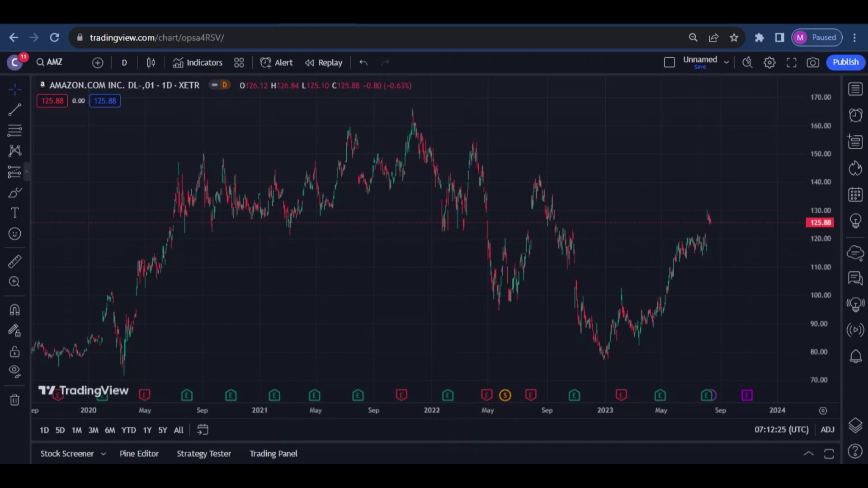
Draw a rectangle from Jul '20 at about 128.4 to Oct '23 at about 124.8
{"action": "left_click", "coordinate": [27, 193]}
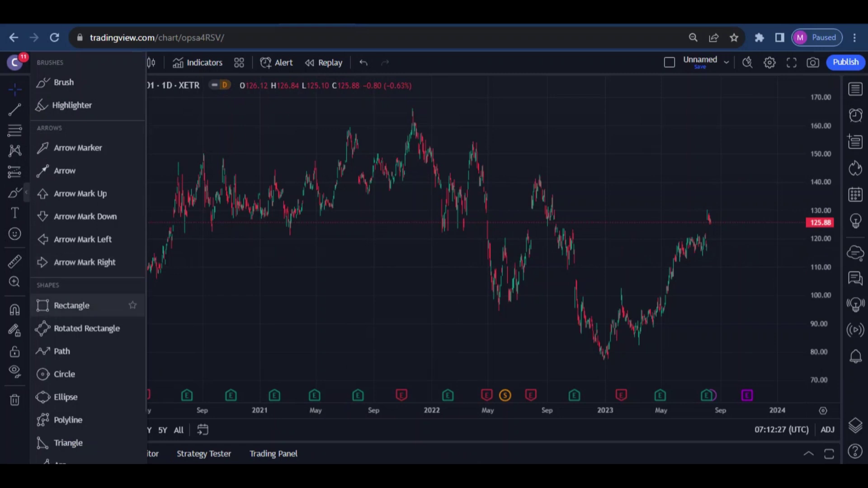
{"action": "left_click", "coordinate": [71, 305]}
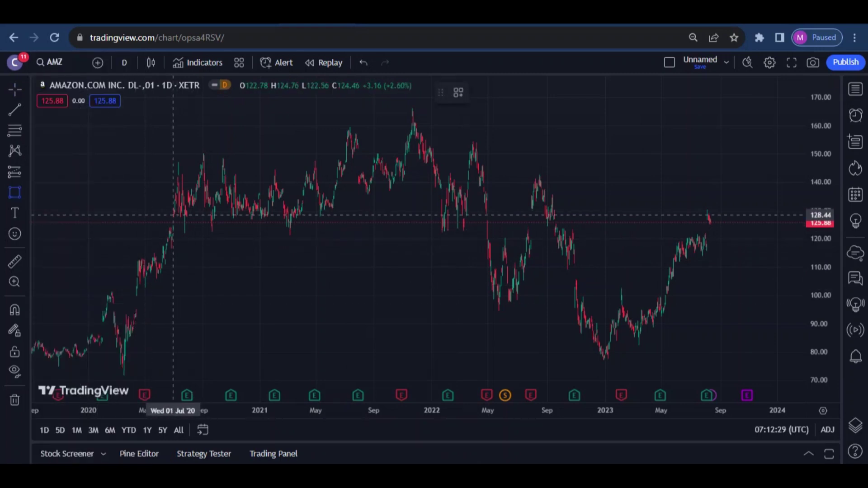
{"action": "mouse_move", "coordinate": [176, 214]}
{"action": "left_mouse_down"}
{"action": "mouse_move", "coordinate": [520, 244]}
{"action": "mouse_move", "coordinate": [762, 223]}
{"action": "left_mouse_up"}
{"action": "left_click", "coordinate": [751, 274]}
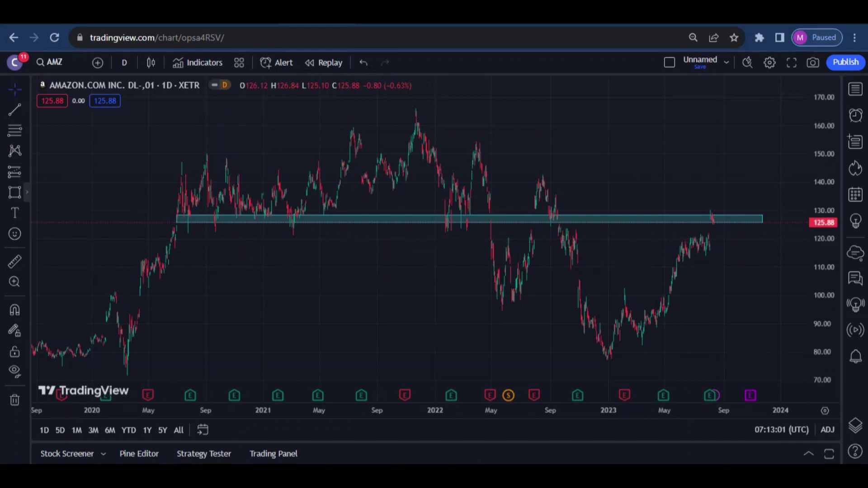
{"action": "left_click", "coordinate": [23, 192]}
Draw an arrow from the zone at the Aug '23 peak (~126.84) down to about 99.73 in Nov '23
{"action": "left_click", "coordinate": [56, 171]}
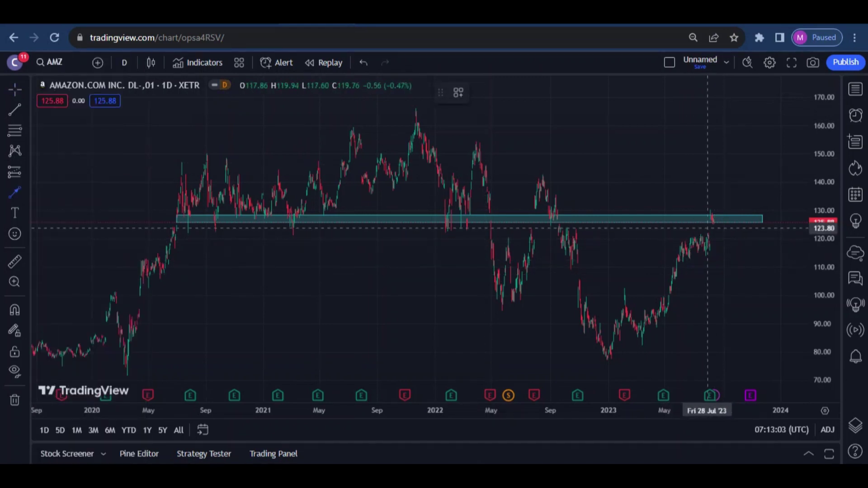
{"action": "left_click", "coordinate": [714, 219]}
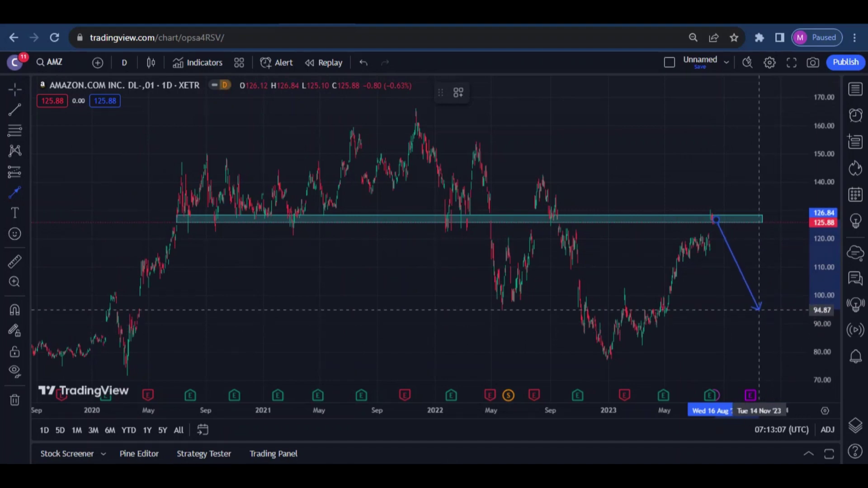
{"action": "left_click", "coordinate": [752, 295]}
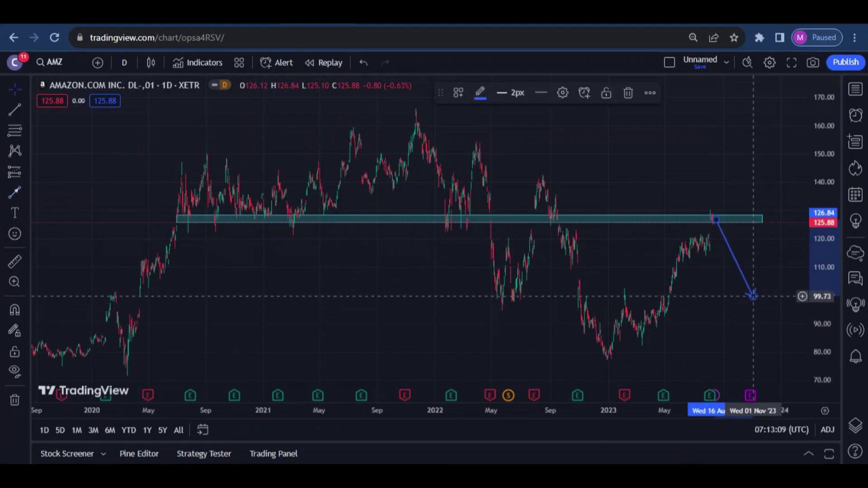
{"action": "key", "text": "super+w"}
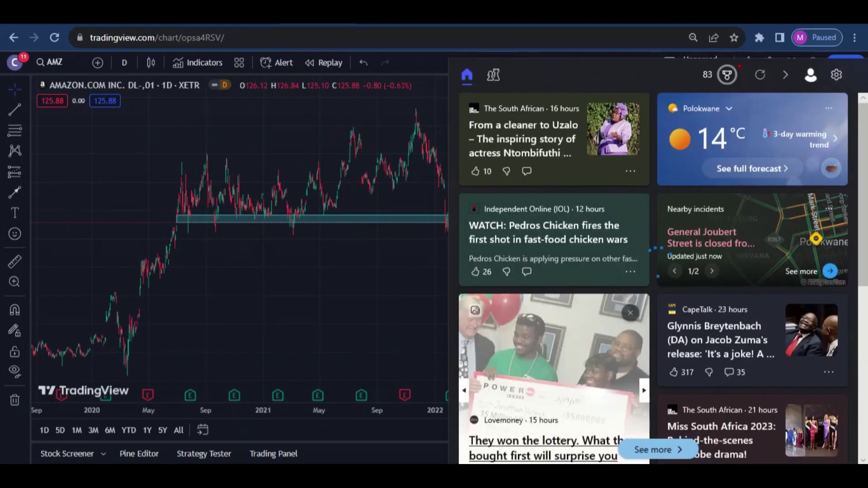